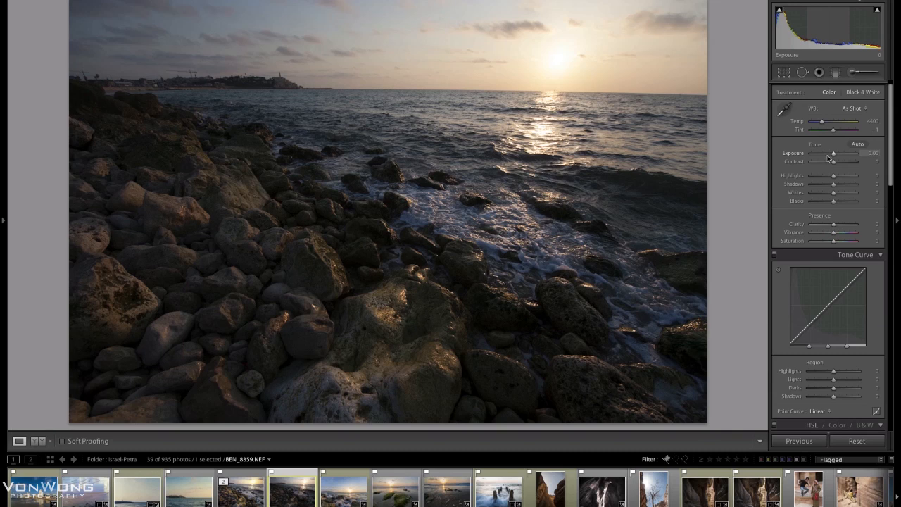
Set the sunset photo's Highlights to −37, Shadows to +41, Whites to +47 and Blacks to +56.
left_click_drag(829, 176, 845, 193)
left_click(820, 209)
left_click(814, 178)
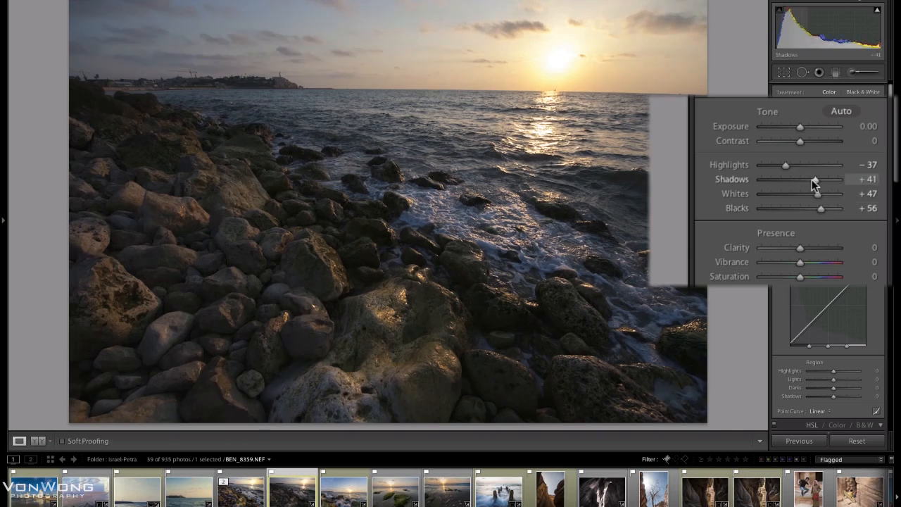
Set the photo's Clarity to +52, Vibrance to +31 and Saturation to +6.
left_click(819, 248)
left_click(818, 261)
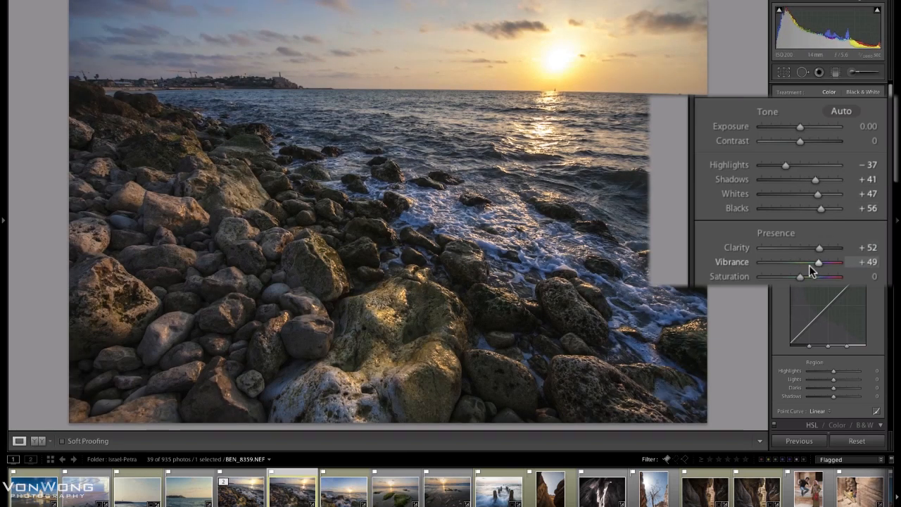
left_click(840, 233)
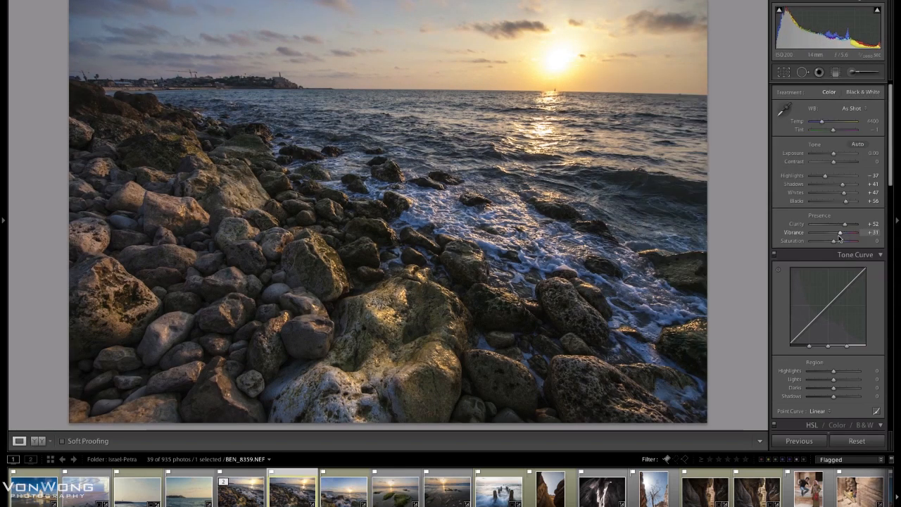
left_click(836, 241)
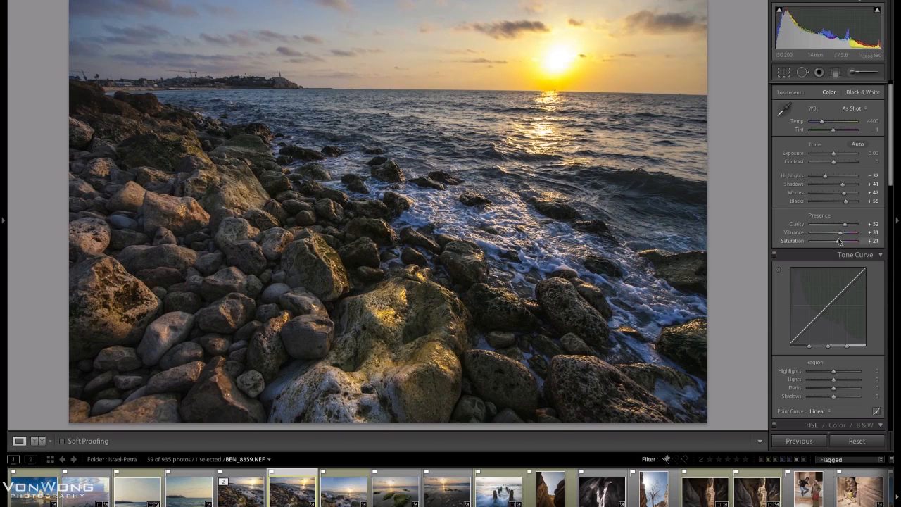
left_click_drag(838, 242, 835, 242)
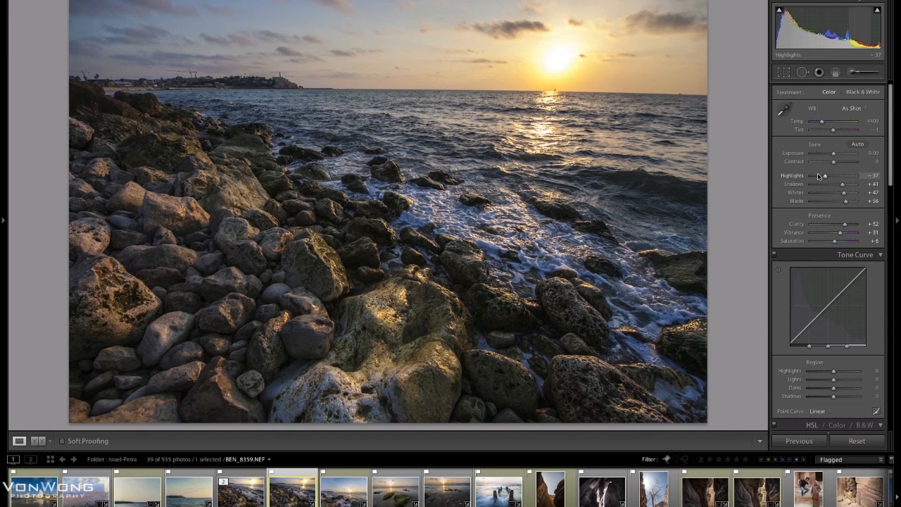
Warm the white balance temperature to 5005, and reset all of the photo's develop adjustments.
left_click_drag(822, 124, 824, 125)
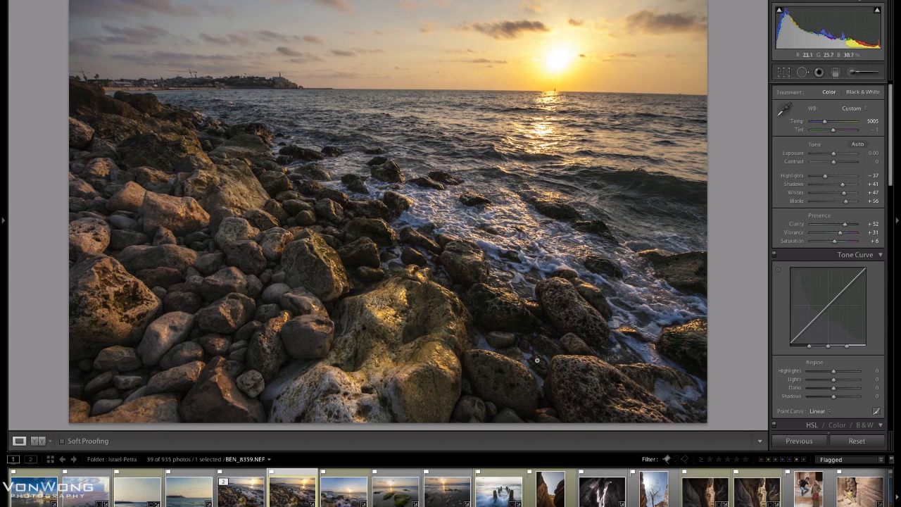
left_click(838, 443)
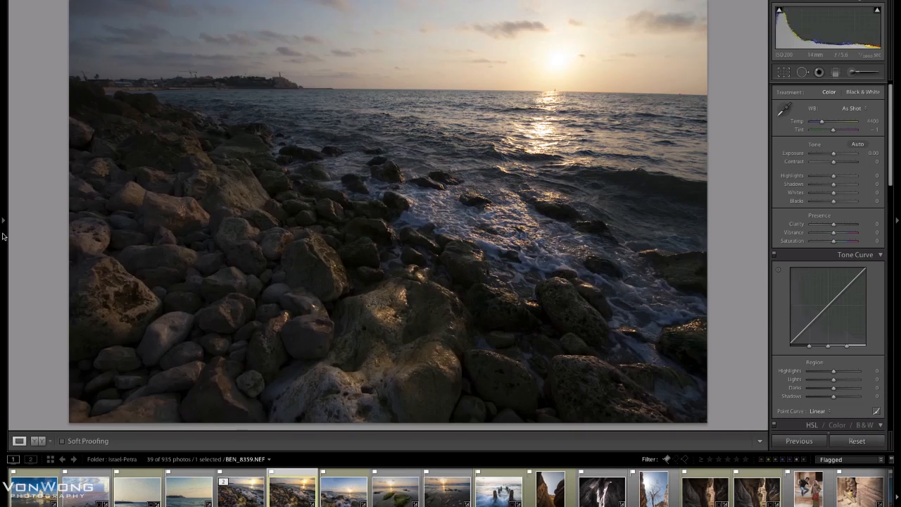
Reveal the preset list, expand the Lightroom B&W Presets and apply B&W Look 1 to the photo.
left_click(4, 219)
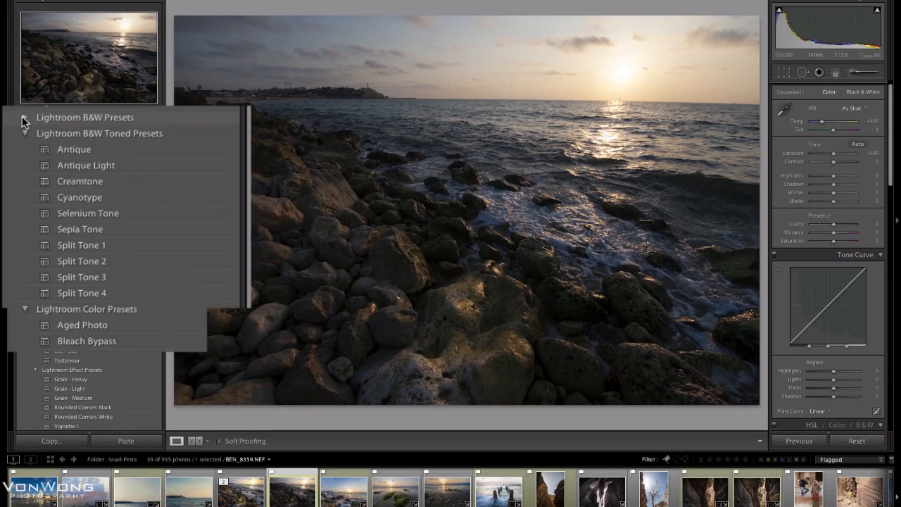
left_click(35, 163)
left_click(101, 169)
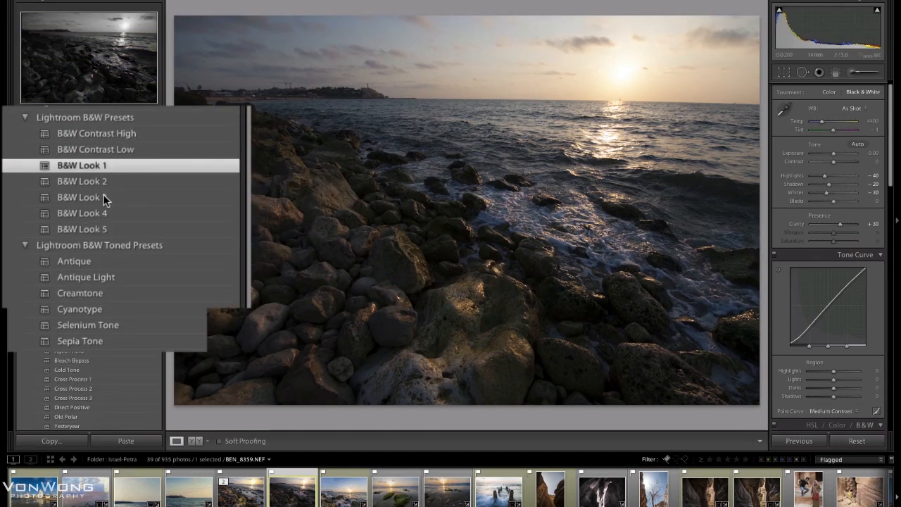
left_click(106, 199)
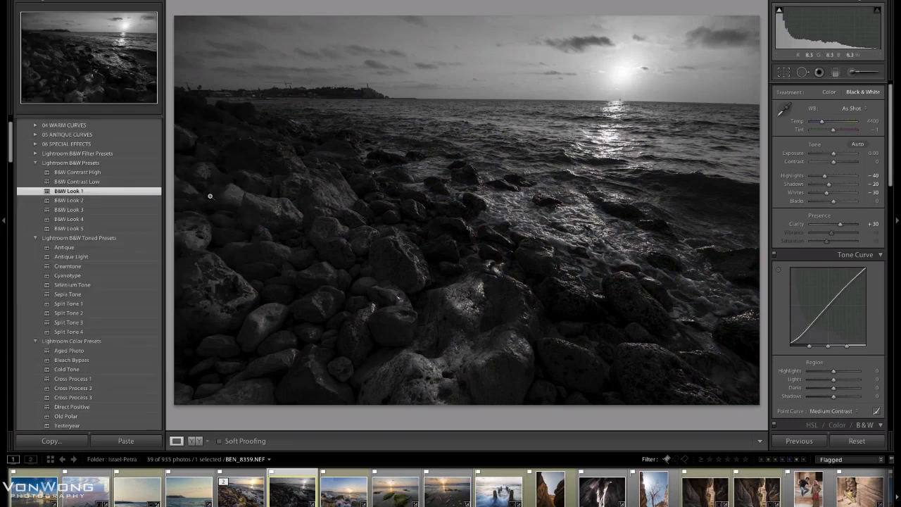
Try the toned black-and-white presets Antique, Selenium Tone, Split Tone 3 and Split Tone 2 on the photo.
left_click(103, 248)
left_click(160, 276)
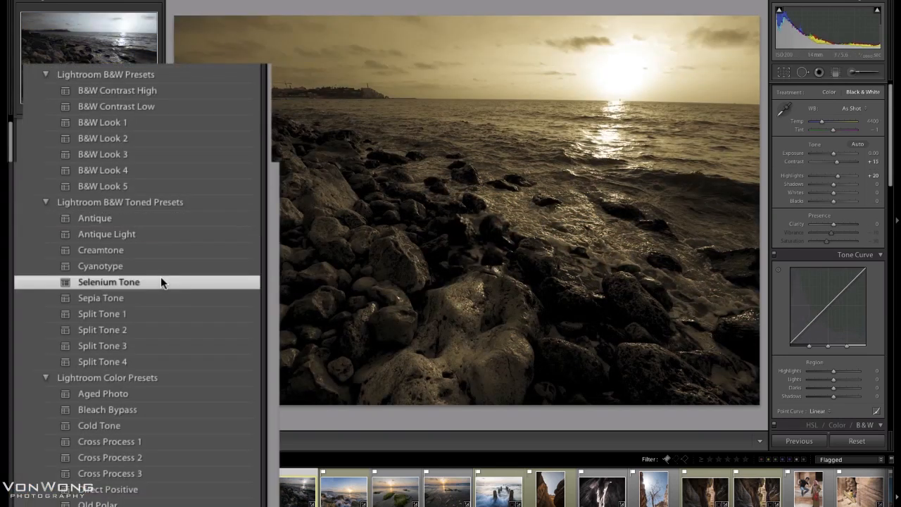
left_click(159, 340)
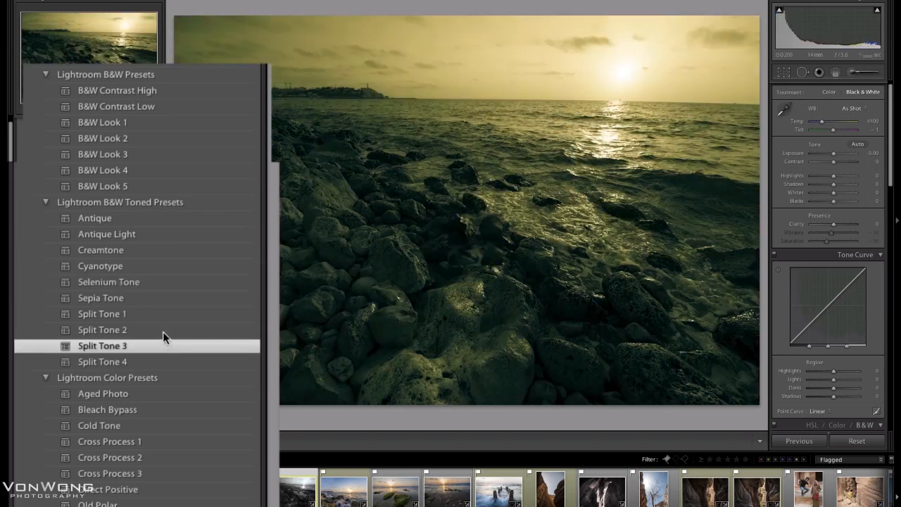
left_click(161, 329)
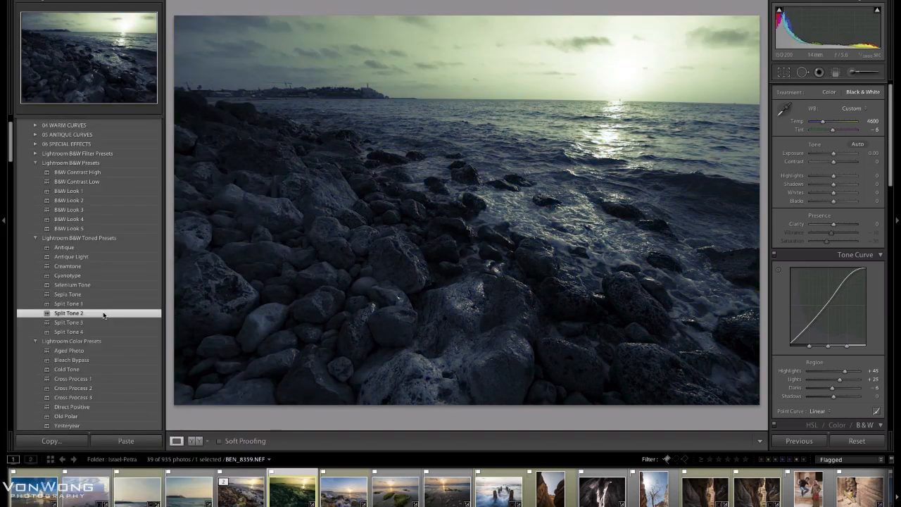
scroll(99, 331, "down", 1)
left_click(91, 351)
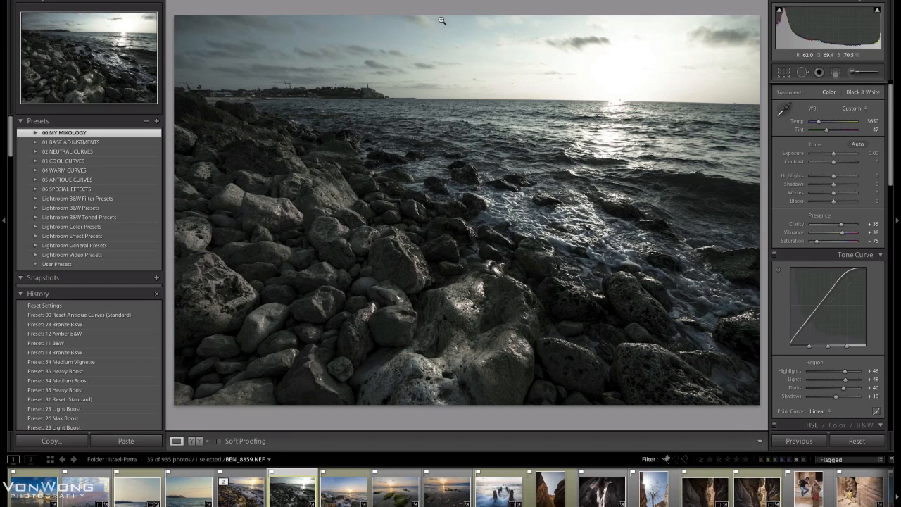
With the 00 MY MIXOLOGY and 01 BASE ADJUSTMENTS preset groups expanded, reset the photo and apply 01 Standard Import (RESET).
left_click(36, 132)
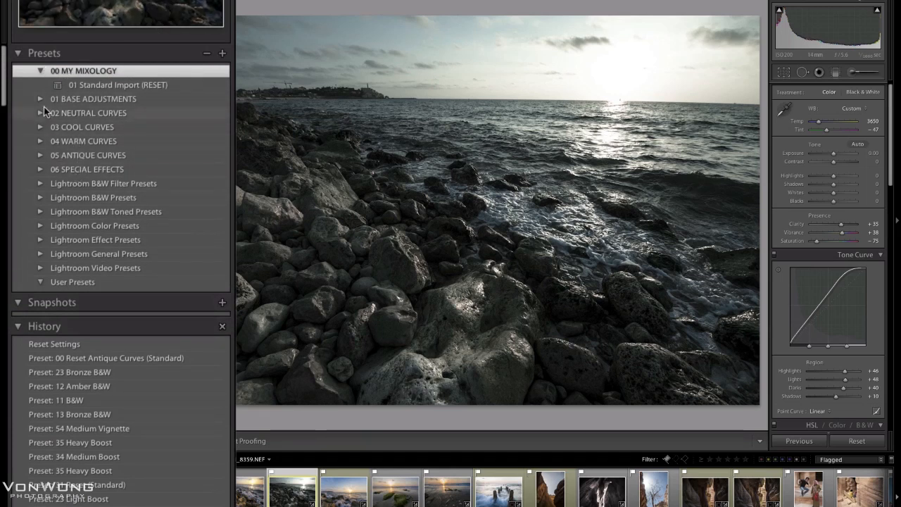
left_click(39, 100)
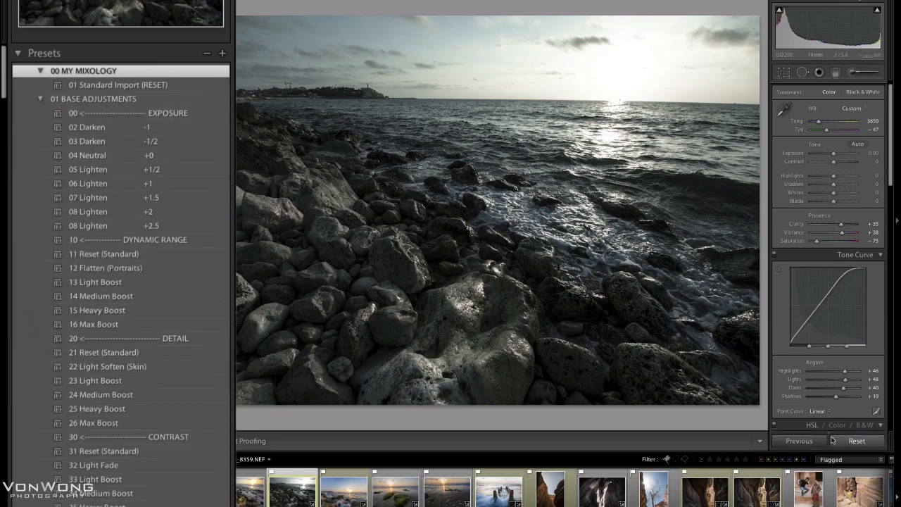
left_click(853, 442)
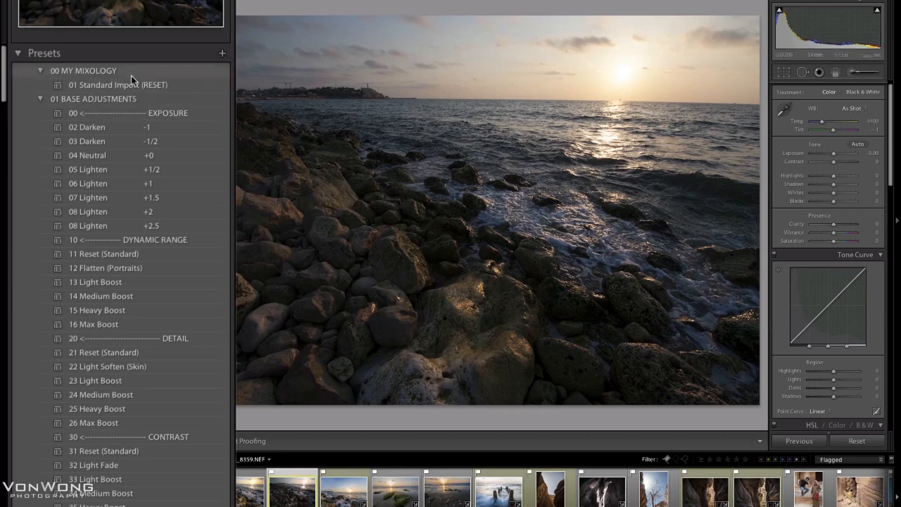
left_click(75, 88)
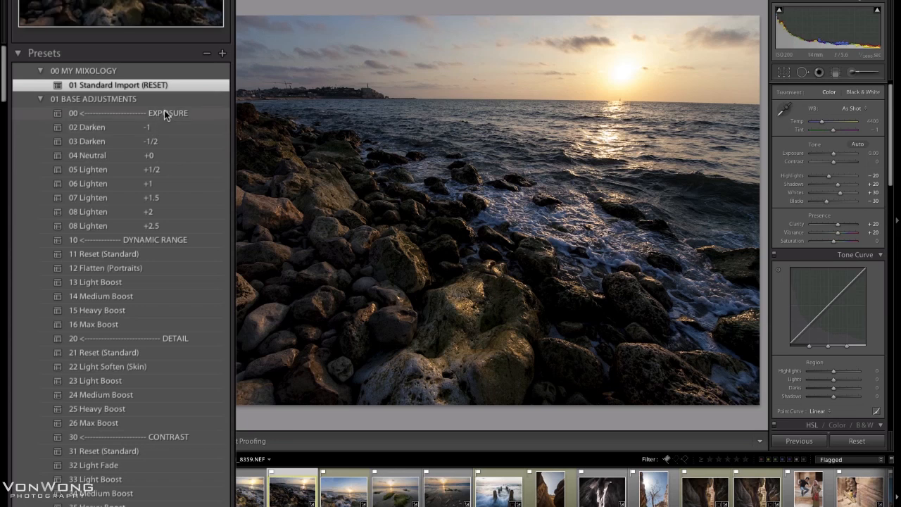
Apply the base adjustment presets 06 Lighten +1 for exposure, 15 Heavy Boost for dynamic range and 25 Heavy Boost for detail.
left_click(156, 185)
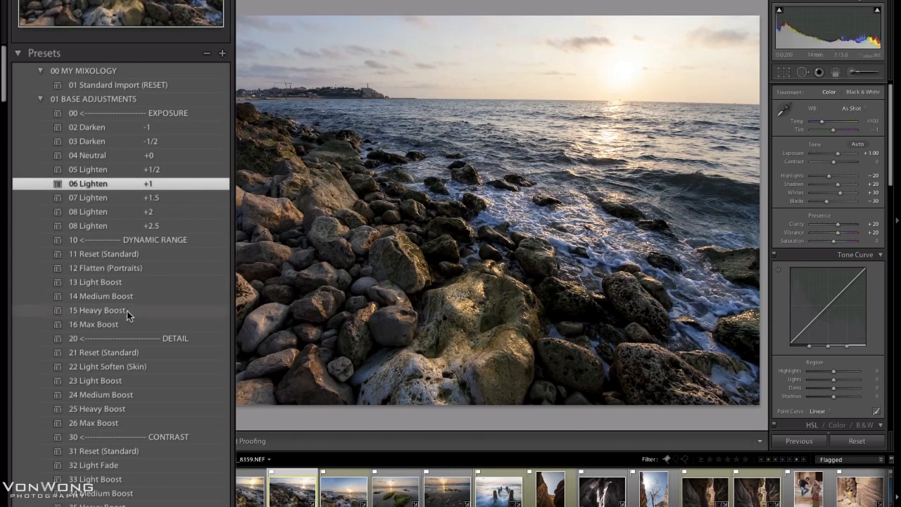
left_click(127, 311)
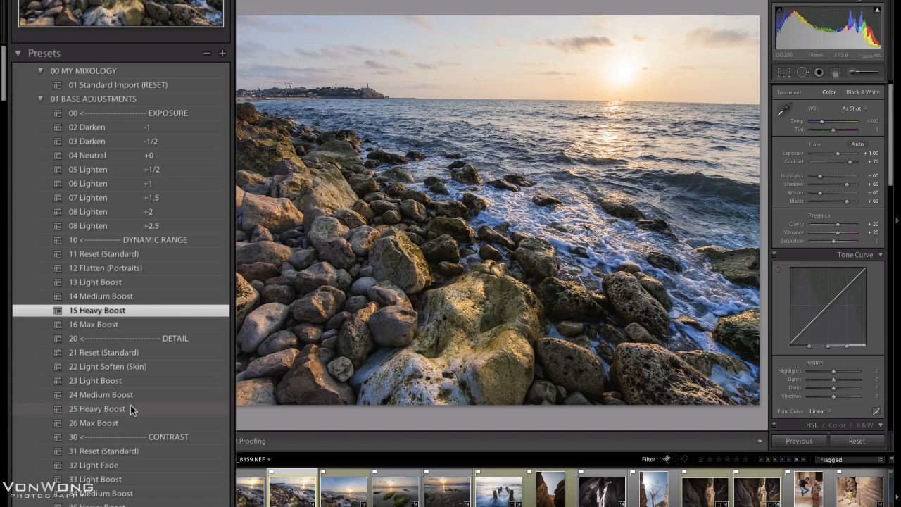
left_click(130, 407)
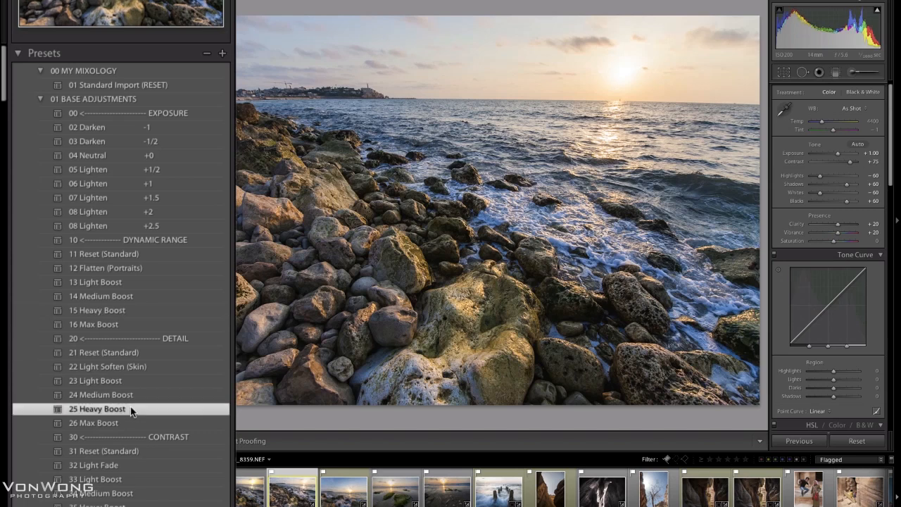
Apply the 34 Medium Boost contrast preset and the 55 Heavy Vignette preset to the photo.
scroll(136, 374, "down", 2)
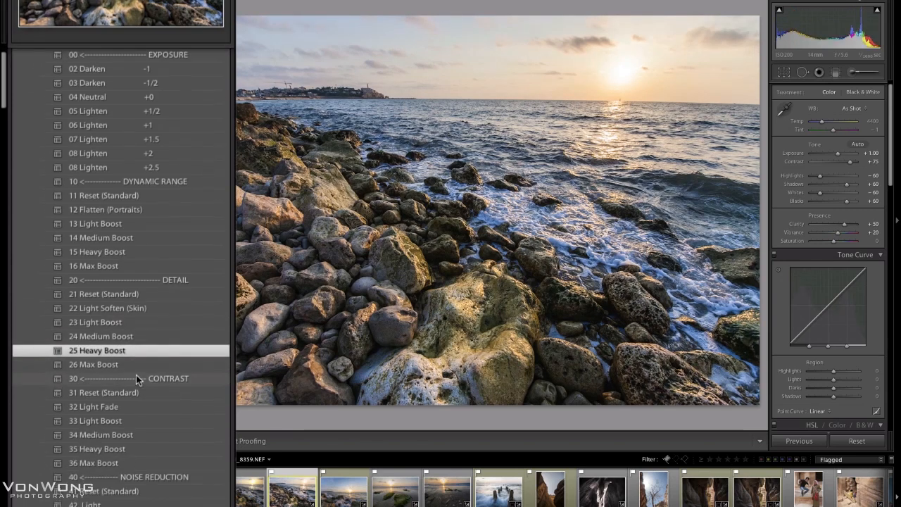
left_click(128, 434)
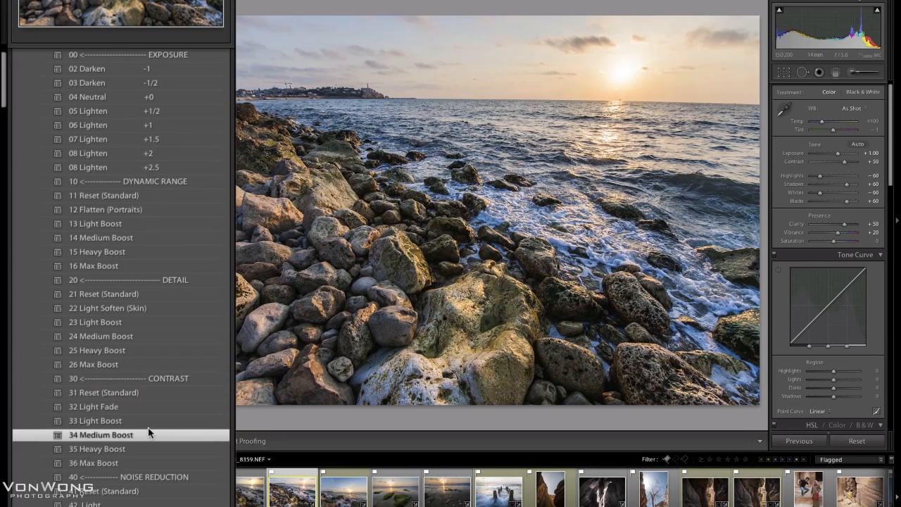
scroll(138, 421, "down", 1)
scroll(128, 414, "down", 3)
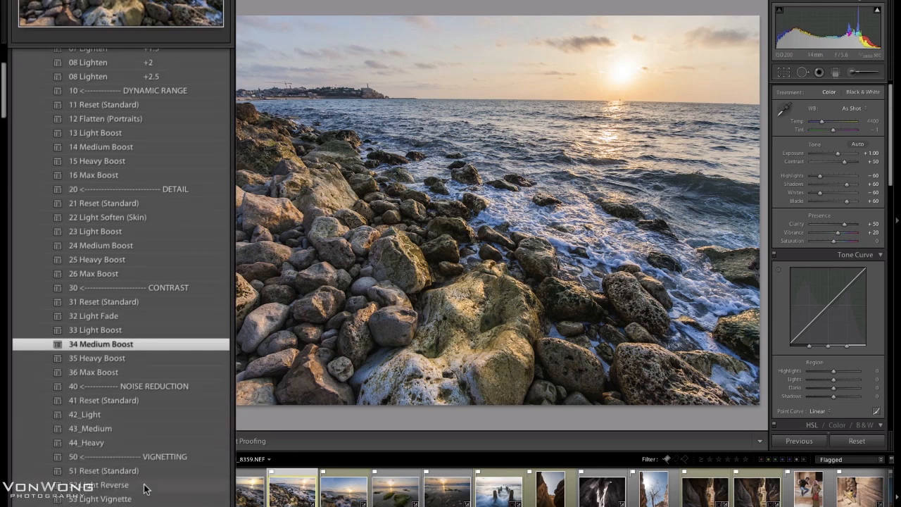
scroll(146, 486, "down", 1)
left_click(141, 491)
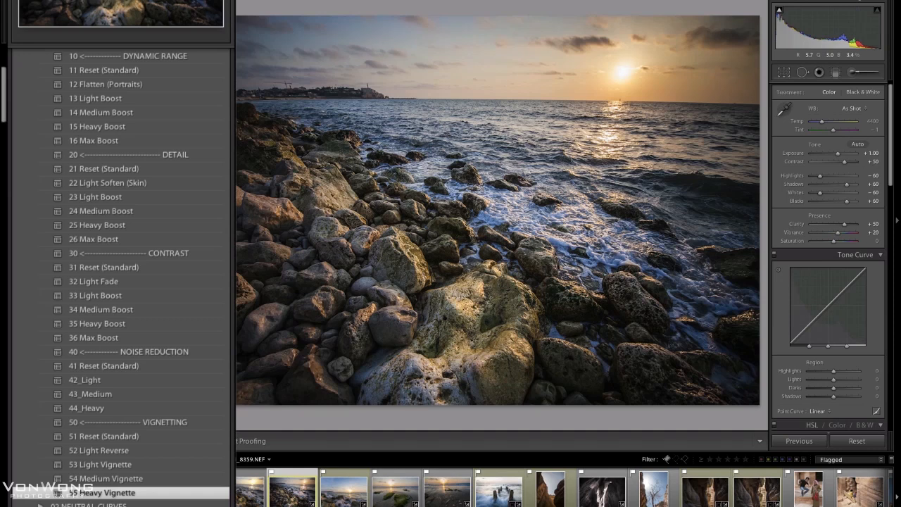
Change the photo's dynamic range preset to 13 Light Boost.
scroll(131, 180, "up", 5)
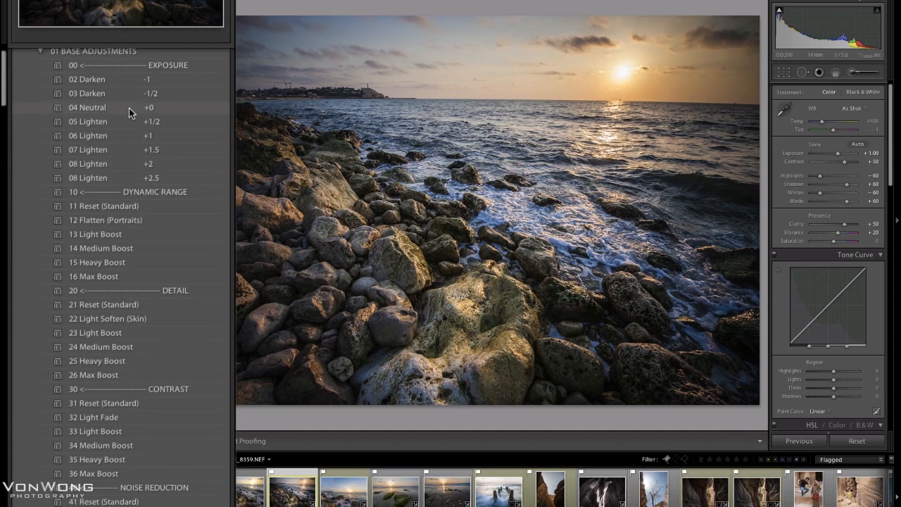
left_click(125, 236)
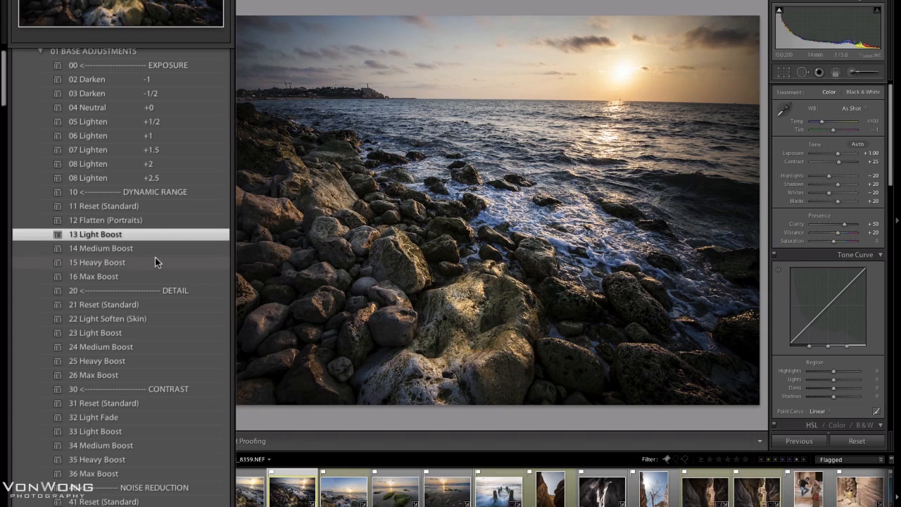
Reset the contrast with 31 Reset (Standard) and the noise reduction with 41 Reset (Standard).
scroll(155, 261, "down", 2)
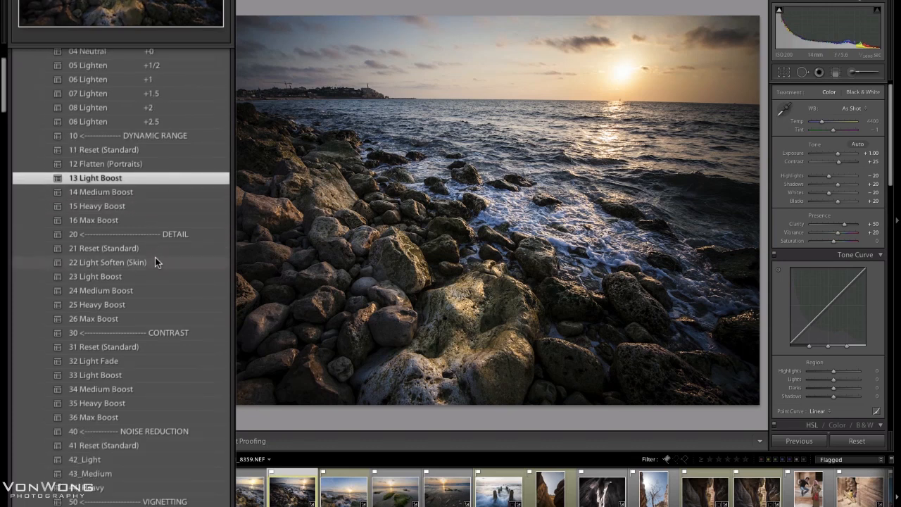
scroll(122, 173, "down", 5)
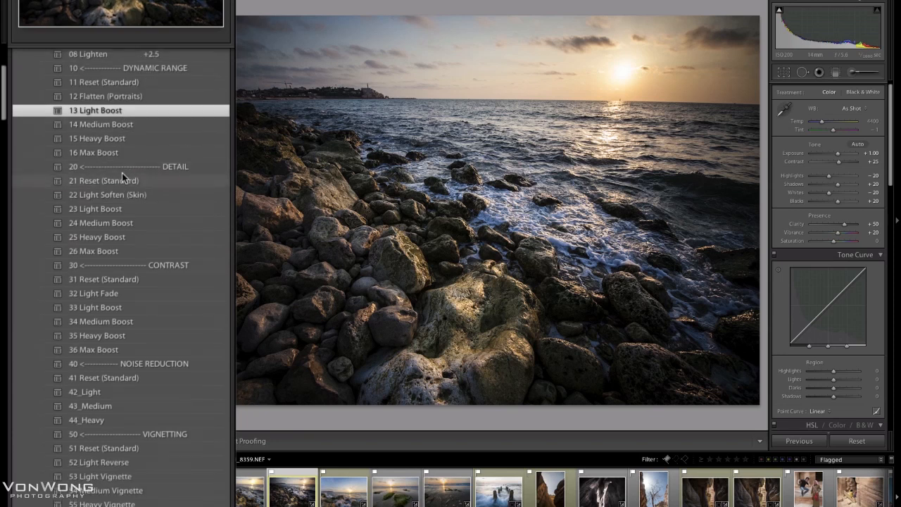
scroll(122, 182, "up", 3)
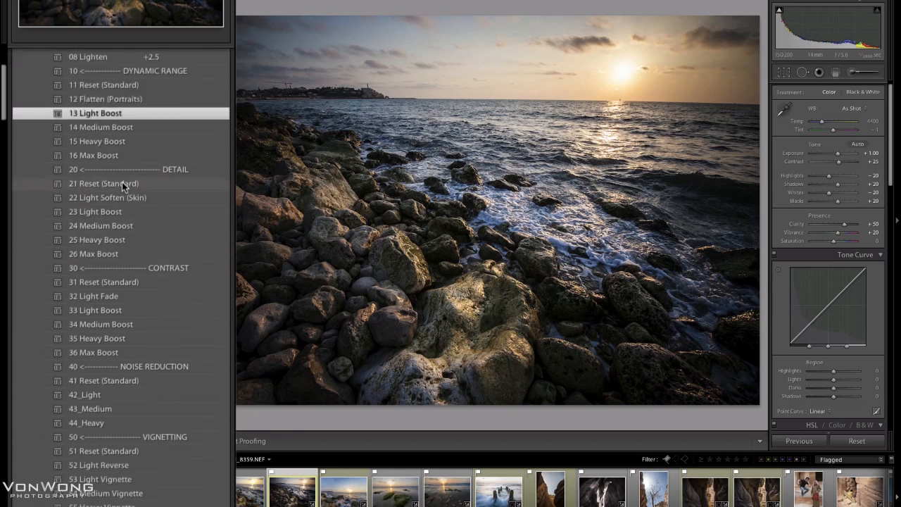
scroll(122, 182, "down", 2)
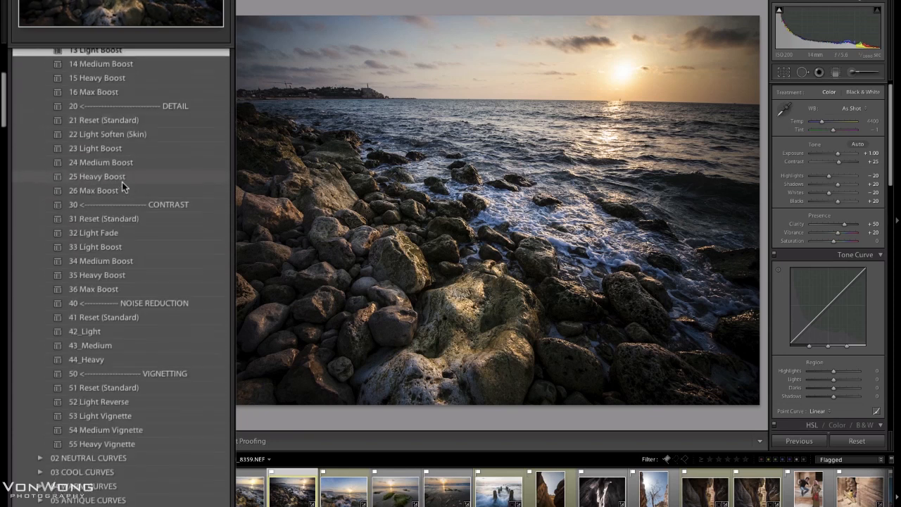
left_click(131, 220)
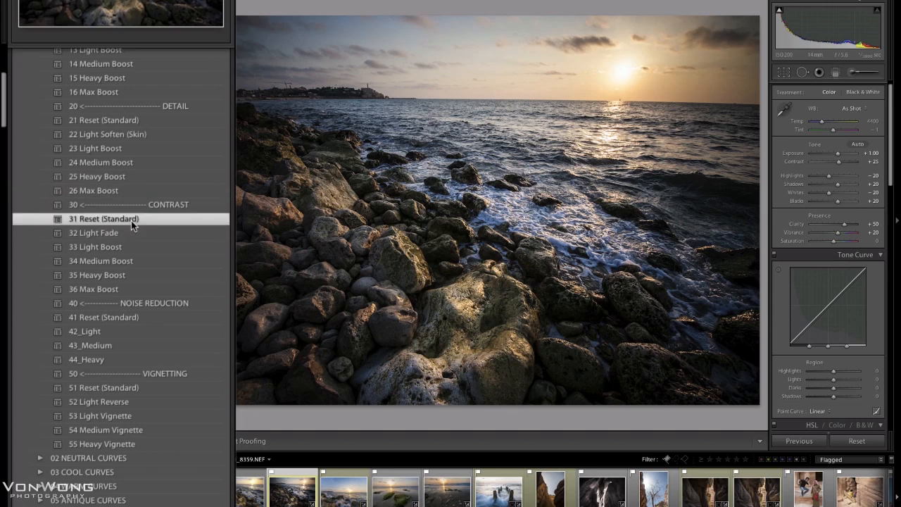
left_click(120, 319)
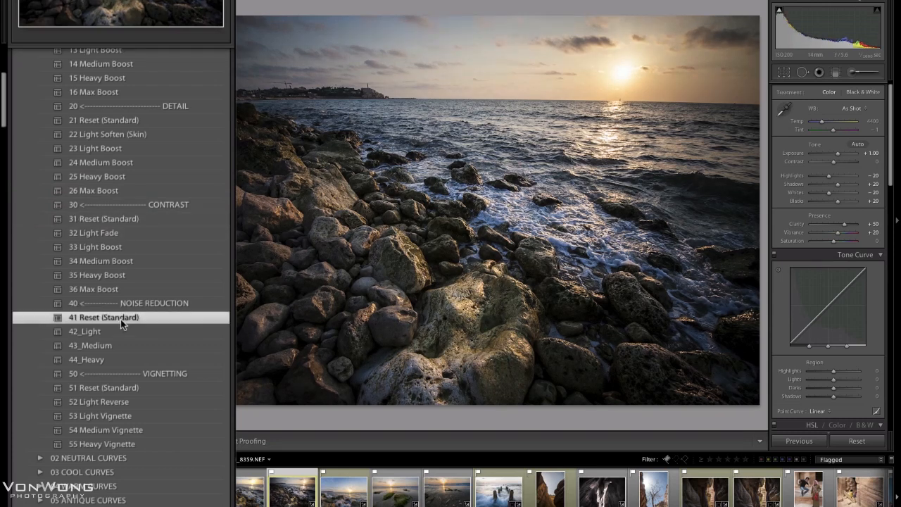
scroll(120, 323, "up", 7)
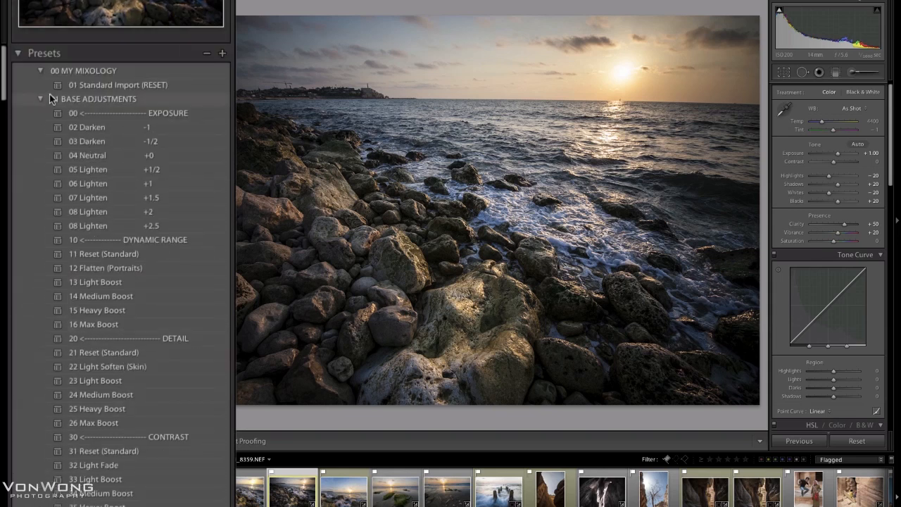
scroll(91, 115, "down", 2)
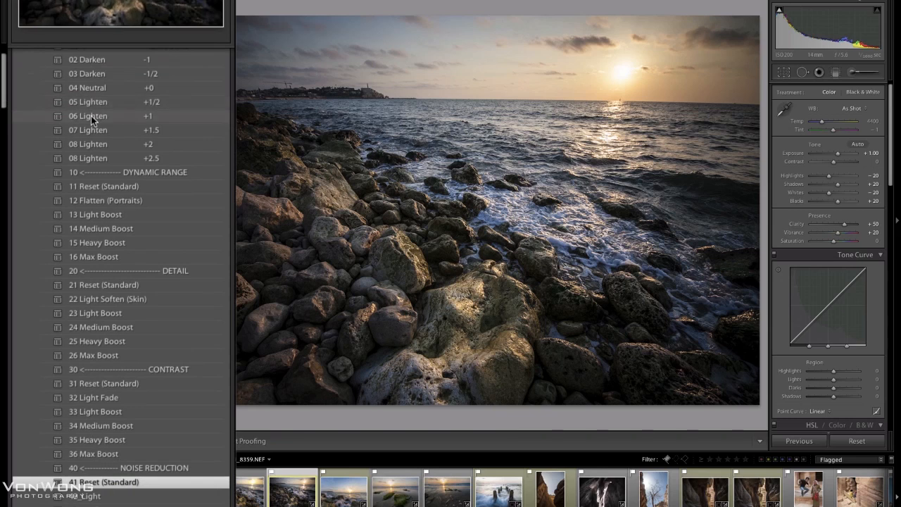
Try the 14 Desaturated Cross and 24 Desaturated Cross neutral curve presets, resetting the neutral curves after each one.
scroll(90, 115, "up", 1)
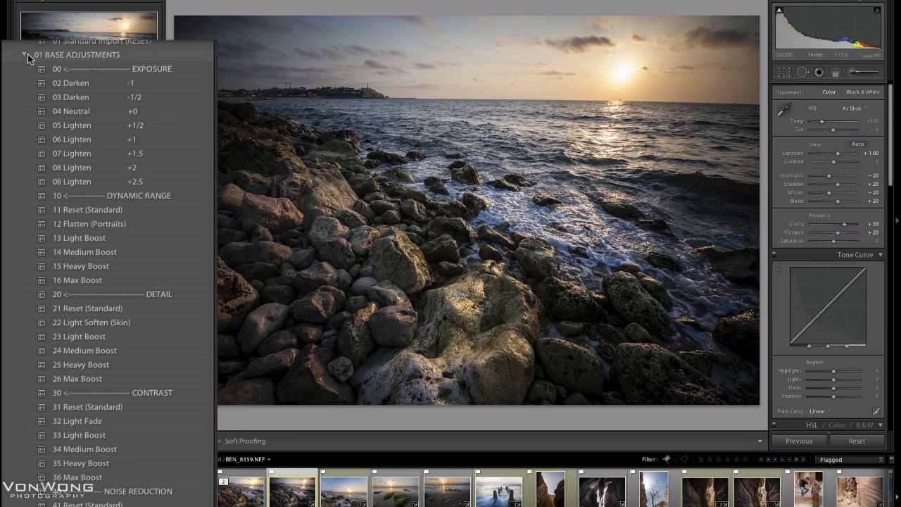
left_click(27, 54)
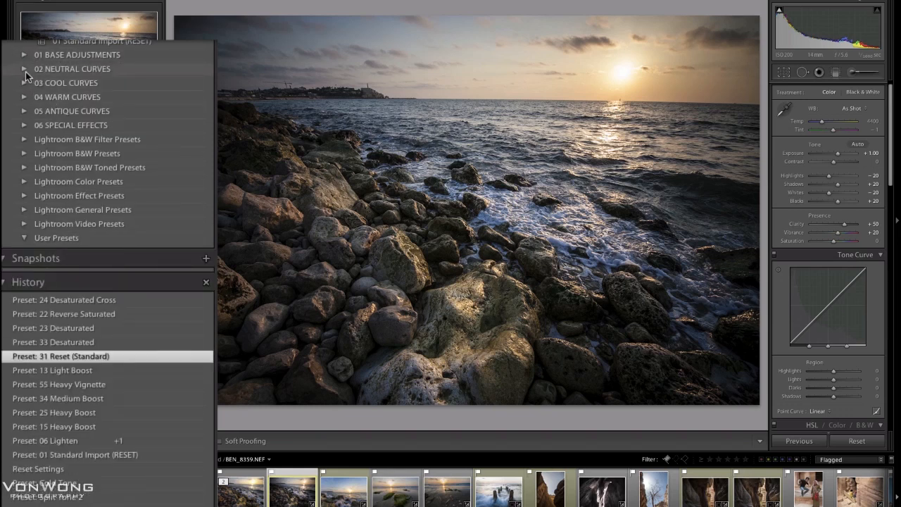
left_click(24, 69)
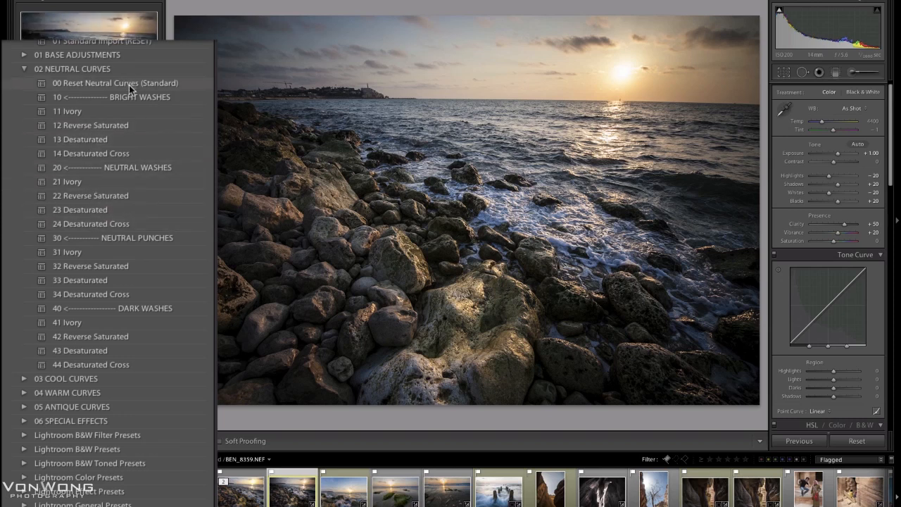
left_click(126, 156)
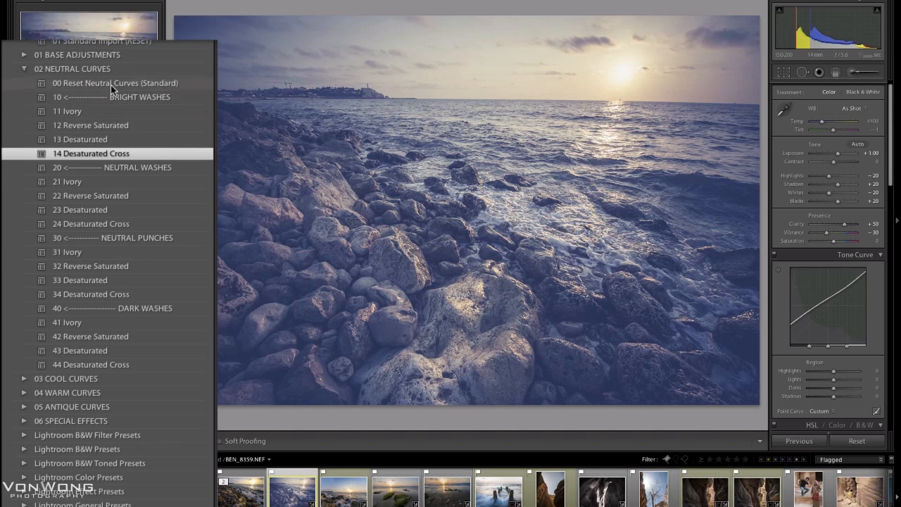
left_click(110, 84)
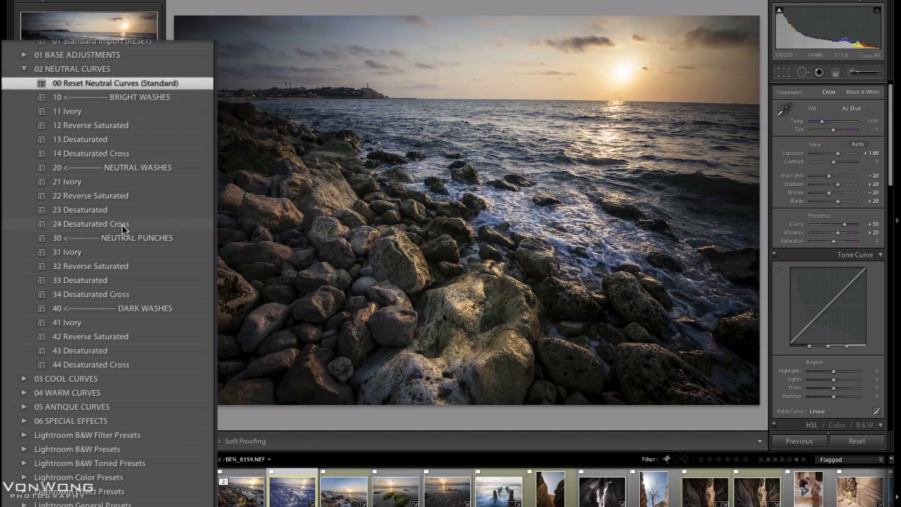
left_click(121, 224)
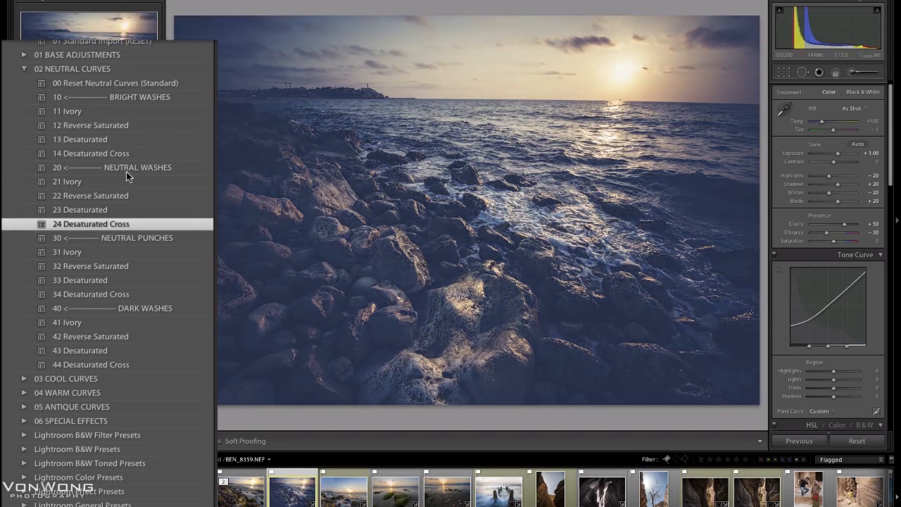
left_click(113, 83)
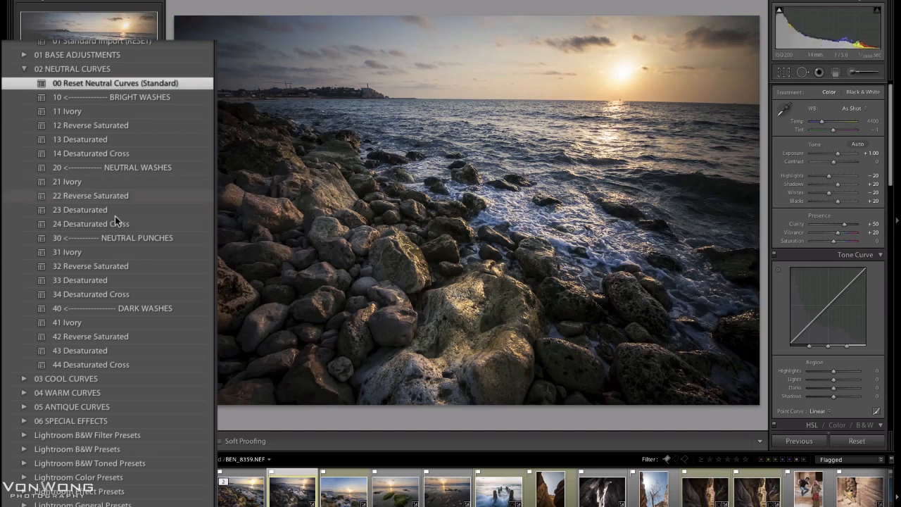
Try the 14 Cool Cross preset from the cool curves, undo it, and expand the 06 Special Effects presets.
left_click(29, 378)
scroll(92, 323, "down", 2)
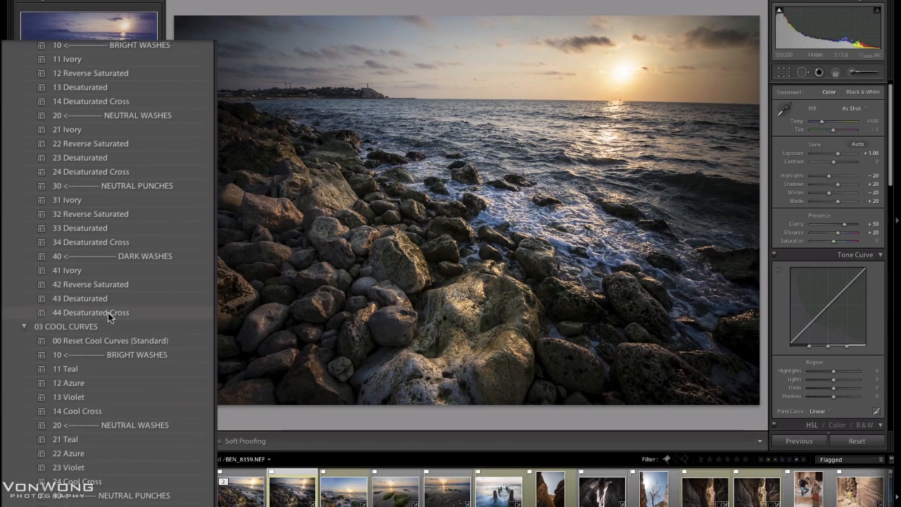
left_click(105, 411)
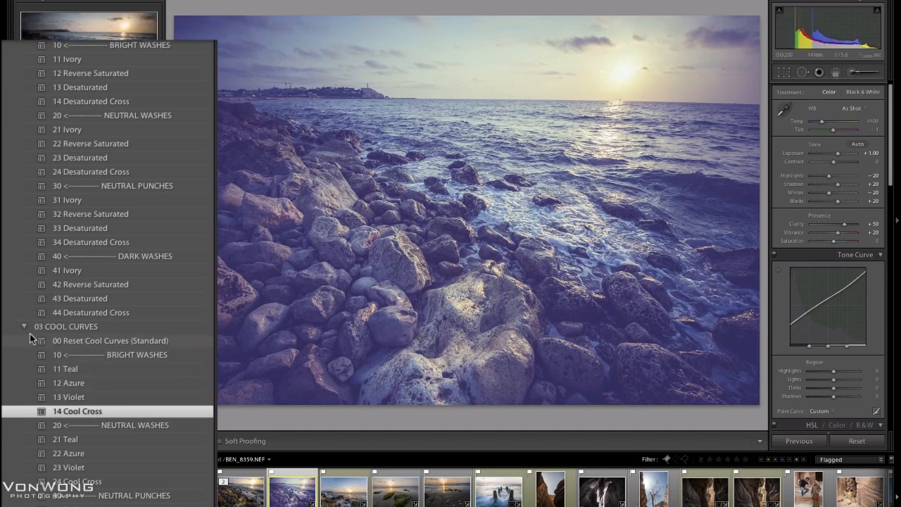
left_click(27, 332)
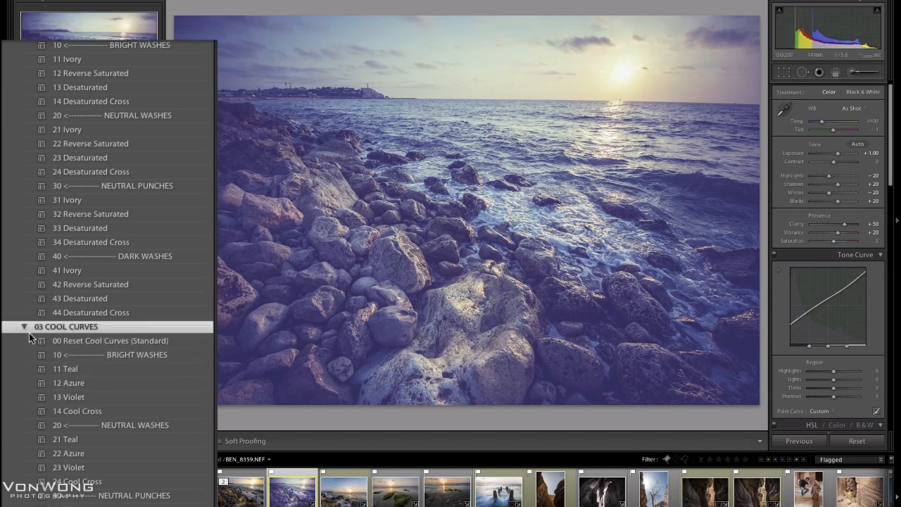
left_click(26, 328)
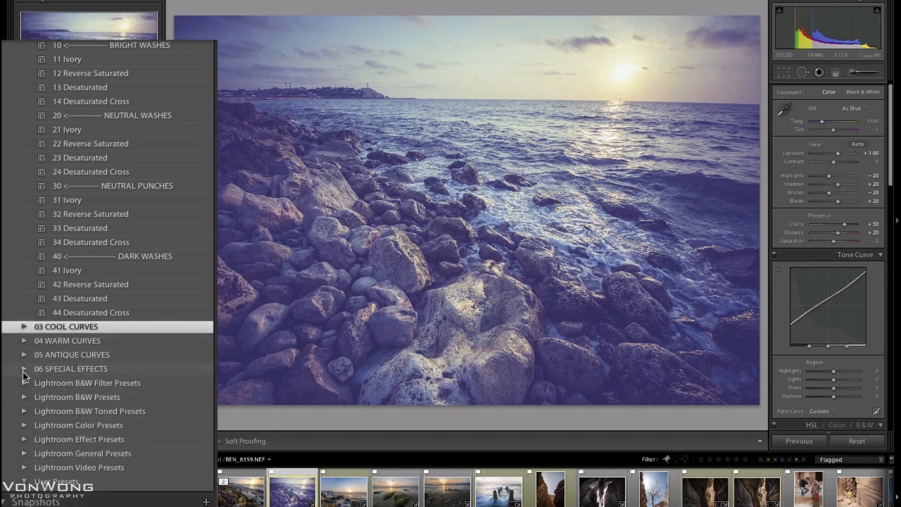
left_click(23, 370)
key("ctrl+z")
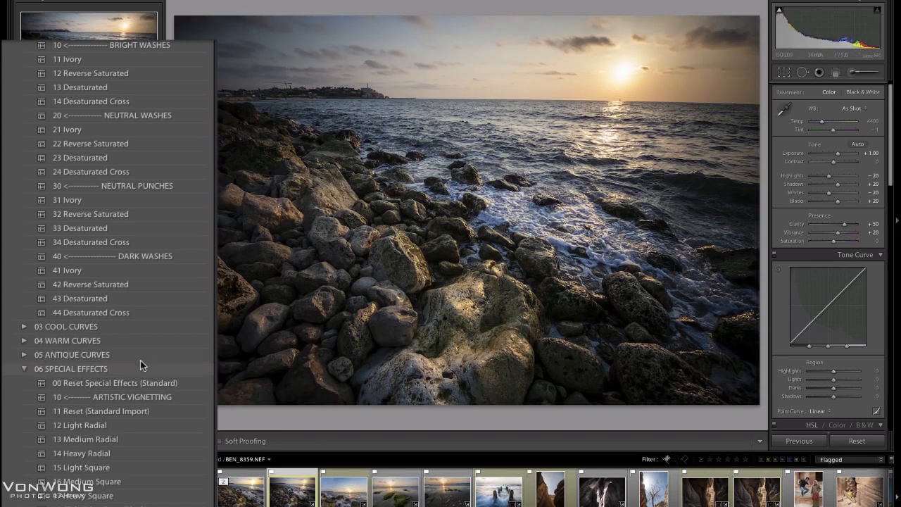
Activate the Adjustment Brush and collapse the 06 Special Effects presets.
scroll(107, 364, "down", 1)
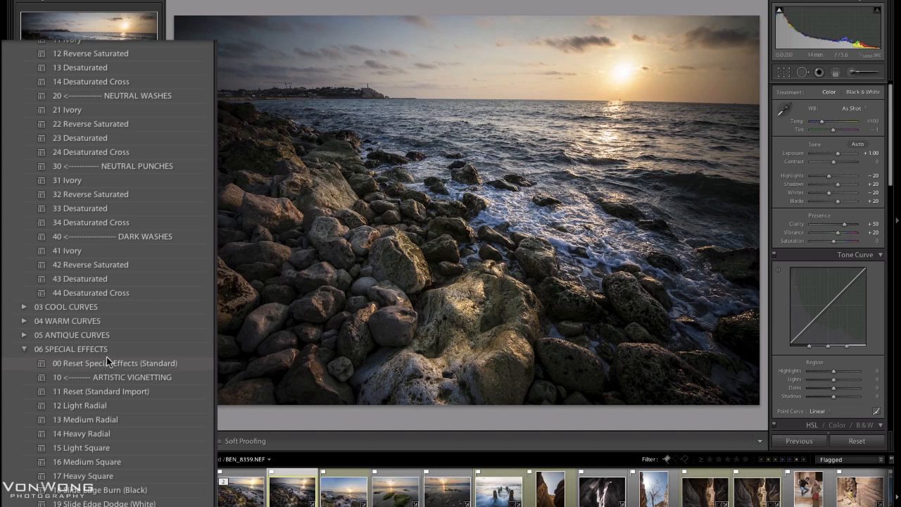
key("k")
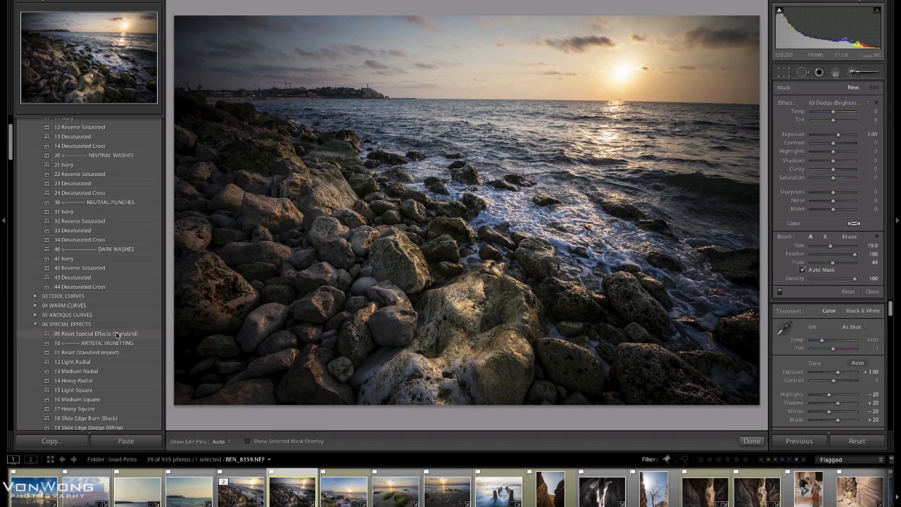
left_click(36, 325)
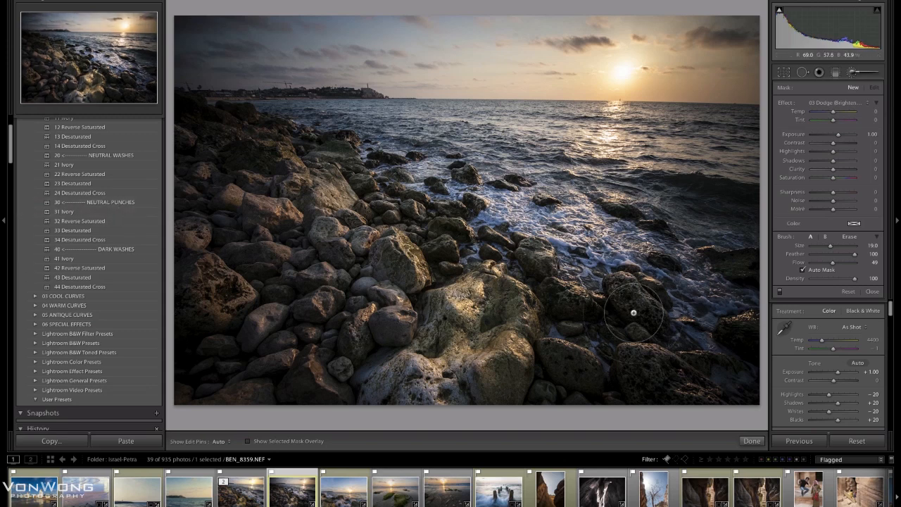
Split-tone the photo with highlights at hue 64 and saturation 22, and shadows at hue 273 and saturation 8.
left_click_drag(890, 307, 888, 348)
left_click_drag(769, 348, 782, 361)
left_click(819, 417)
left_click_drag(769, 428, 777, 430)
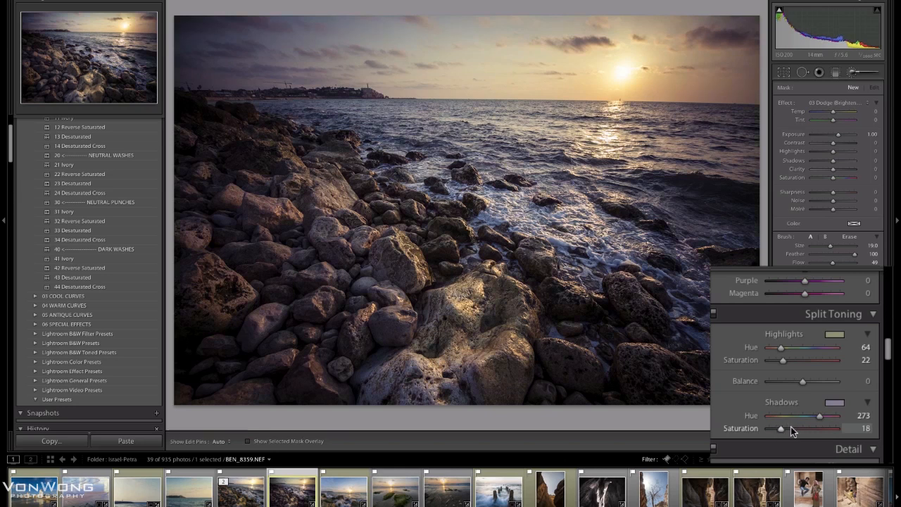
left_click_drag(776, 431, 774, 427)
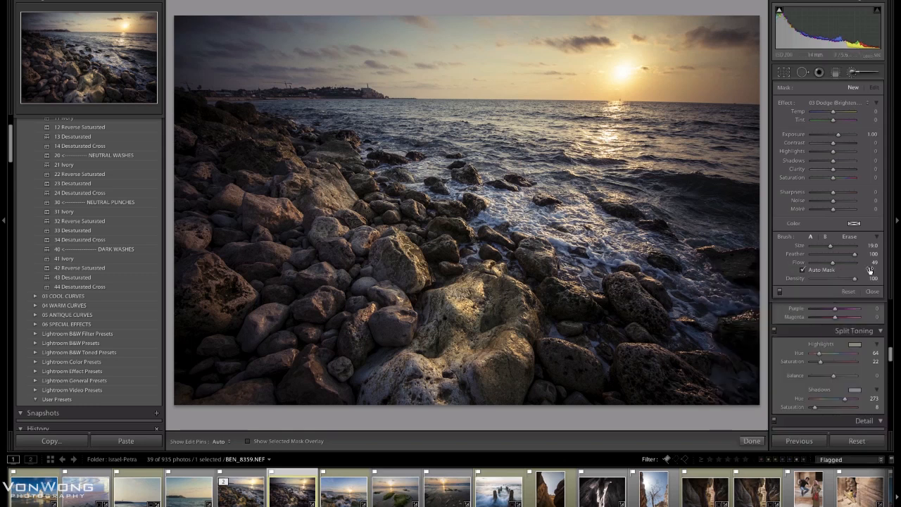
Place an Adjustment Brush dab with the 03 Dodge (Brighten) effect on the sea near the horizon and toggle the edit pins.
left_click(872, 292)
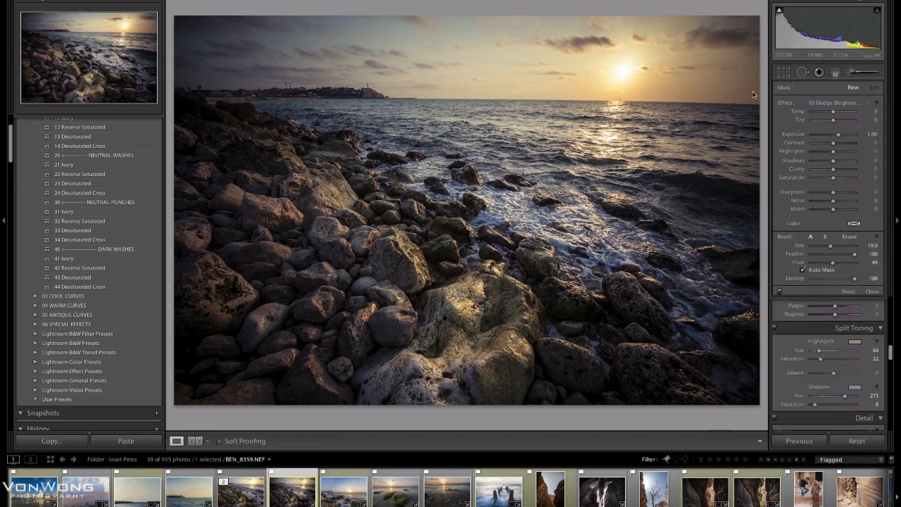
left_click(853, 72)
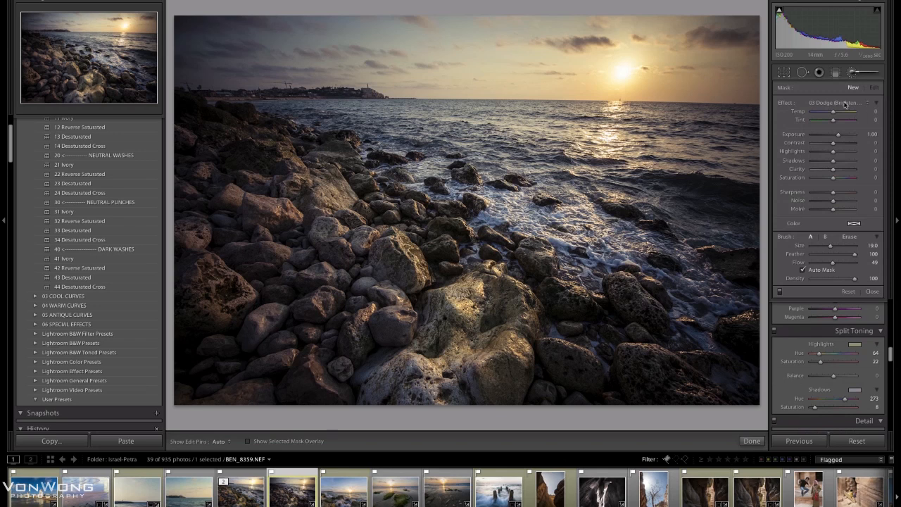
left_click(846, 106)
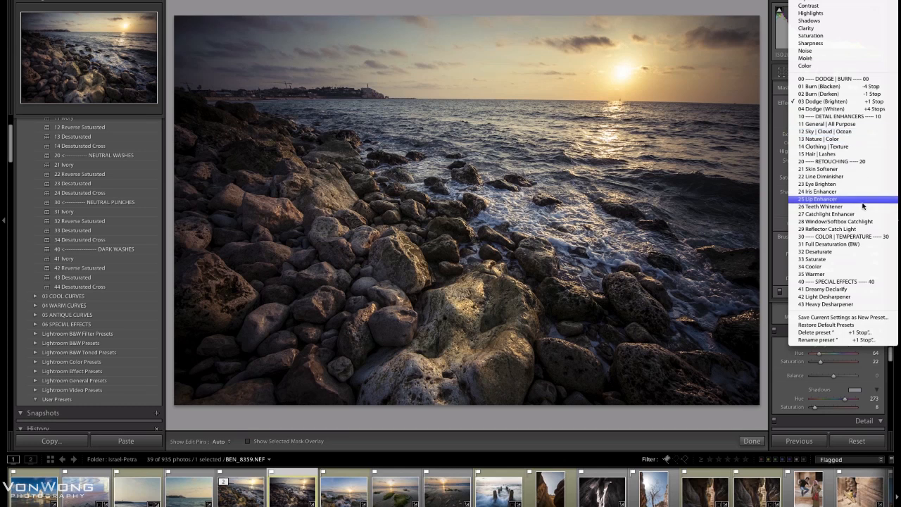
left_click(852, 105)
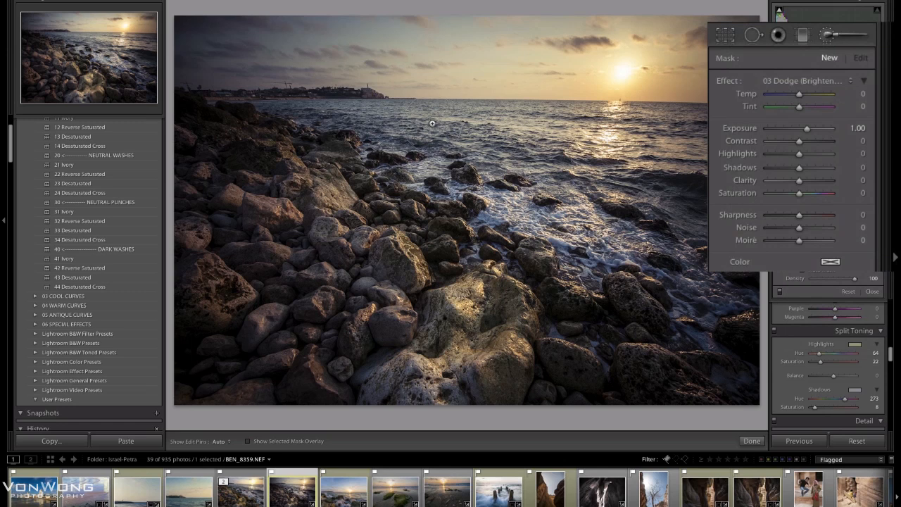
left_click(441, 118)
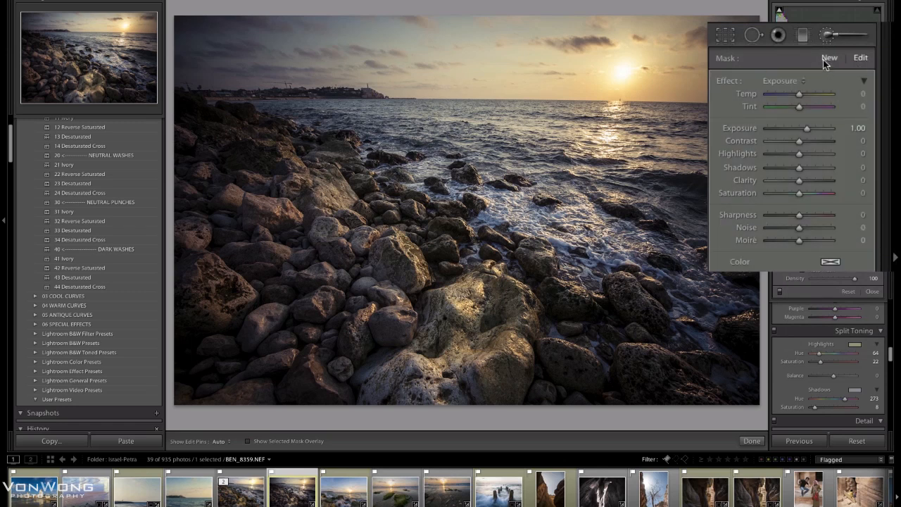
key("h")
key("h")
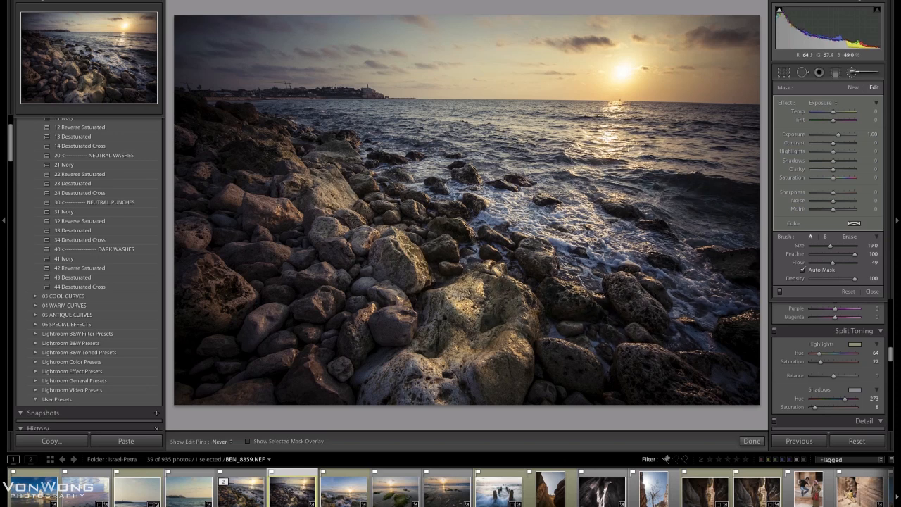
key("h")
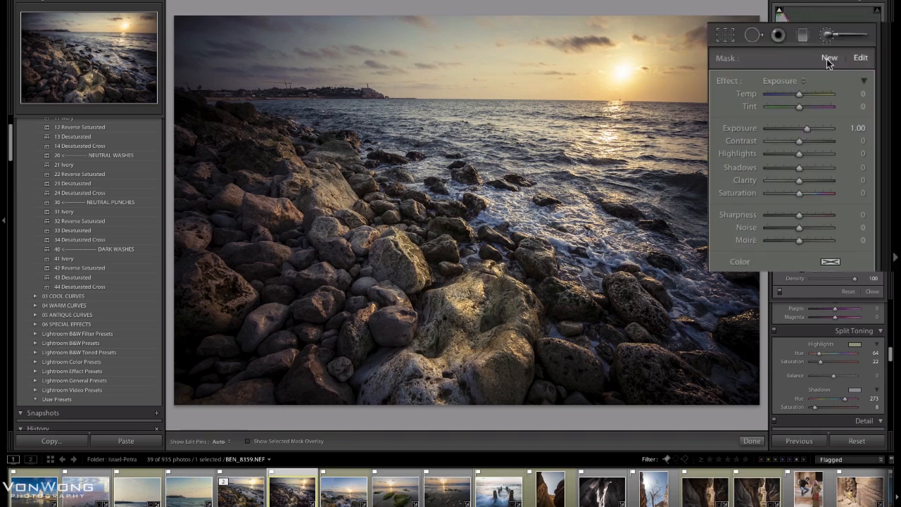
Start a new brush mask with the 12 Sky | Cloud | Ocean effect and paint it across the water.
left_click(853, 88)
left_click(804, 81)
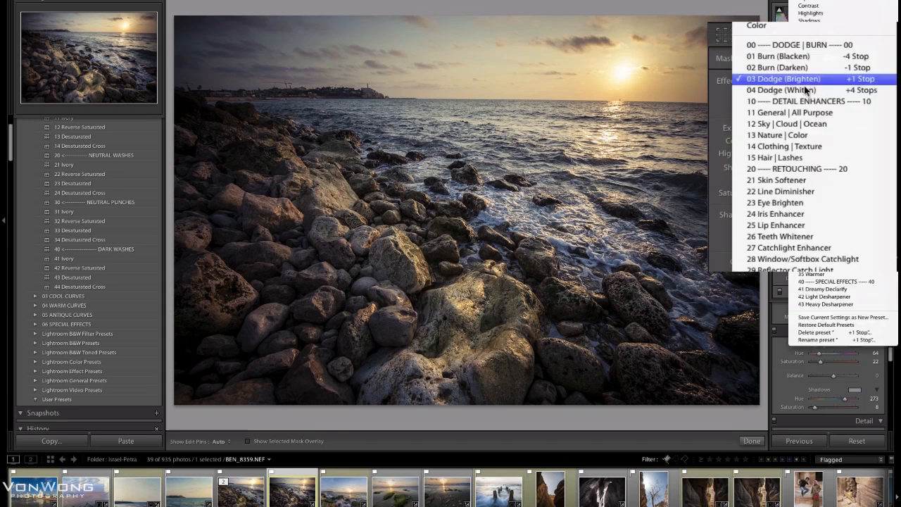
left_click(808, 124)
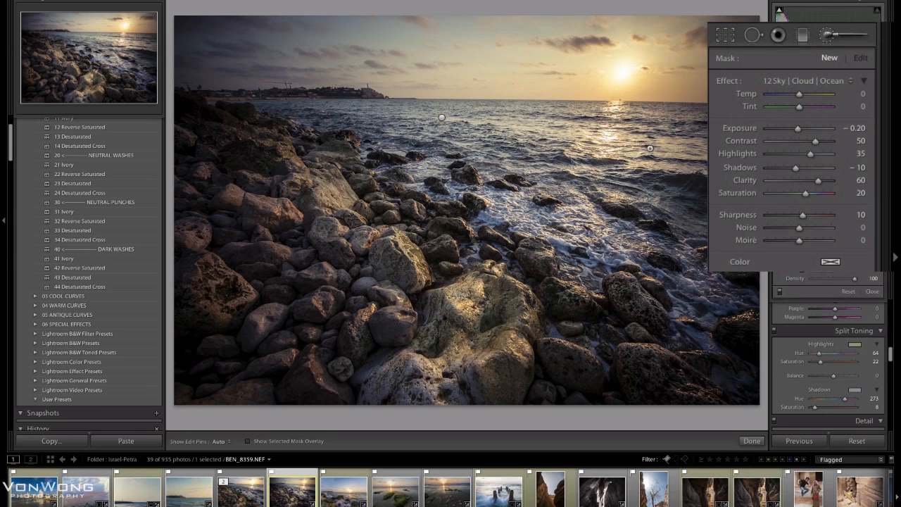
mouse_move(399, 159)
left_mouse_down()
mouse_move(686, 167)
mouse_move(640, 211)
left_mouse_up()
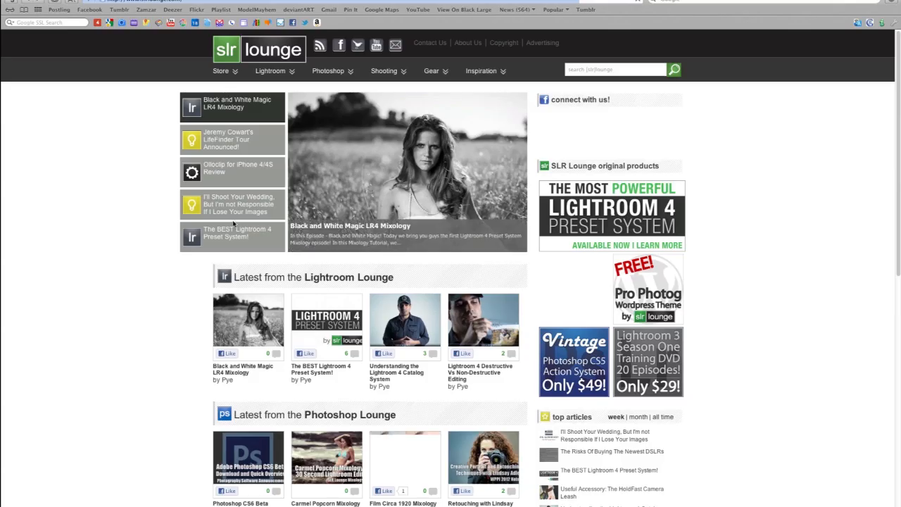
Switch to the SLR Lounge website in the browser, open the article The BEST Lightroom 4 Preset System! and look through it.
mouse_move(235, 233)
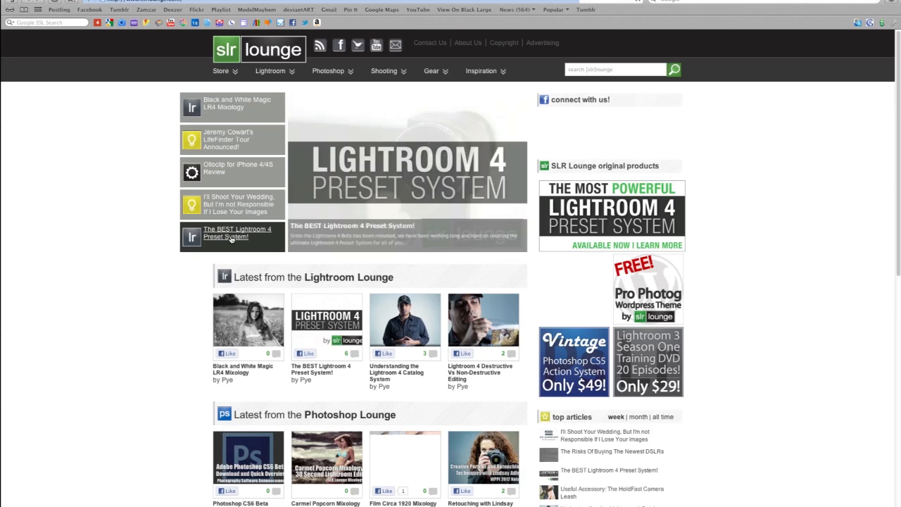
left_click(353, 183)
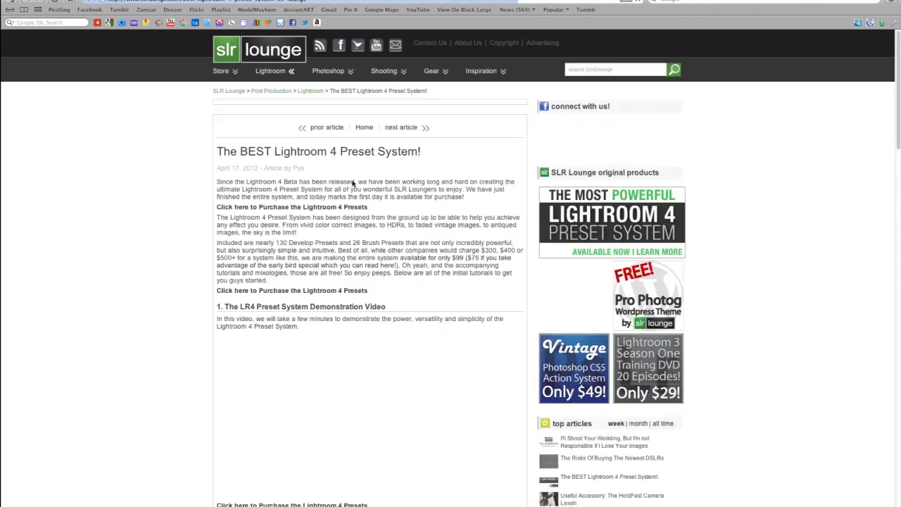
scroll(176, 154, "down", 5)
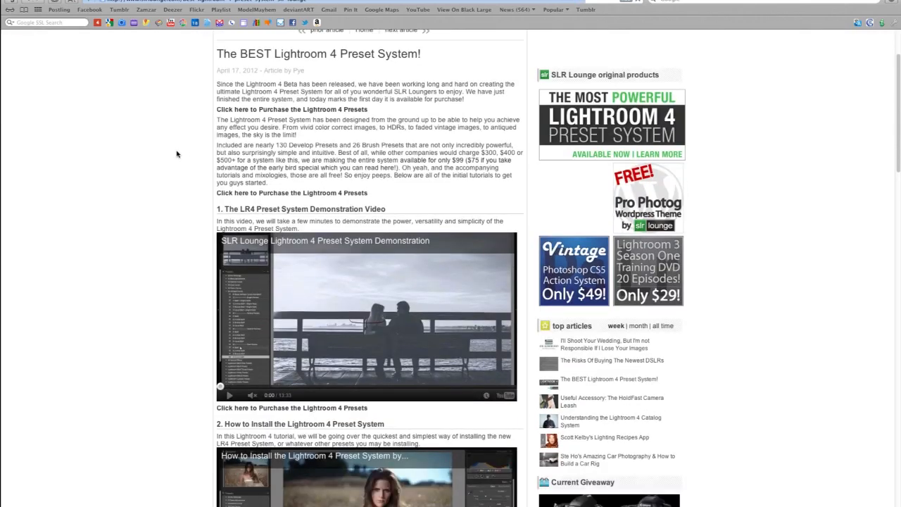
scroll(177, 153, "down", 3)
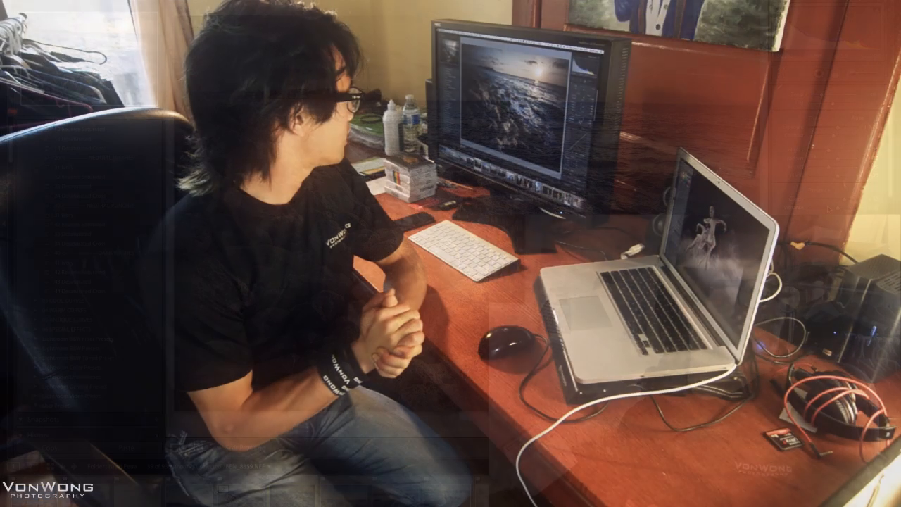